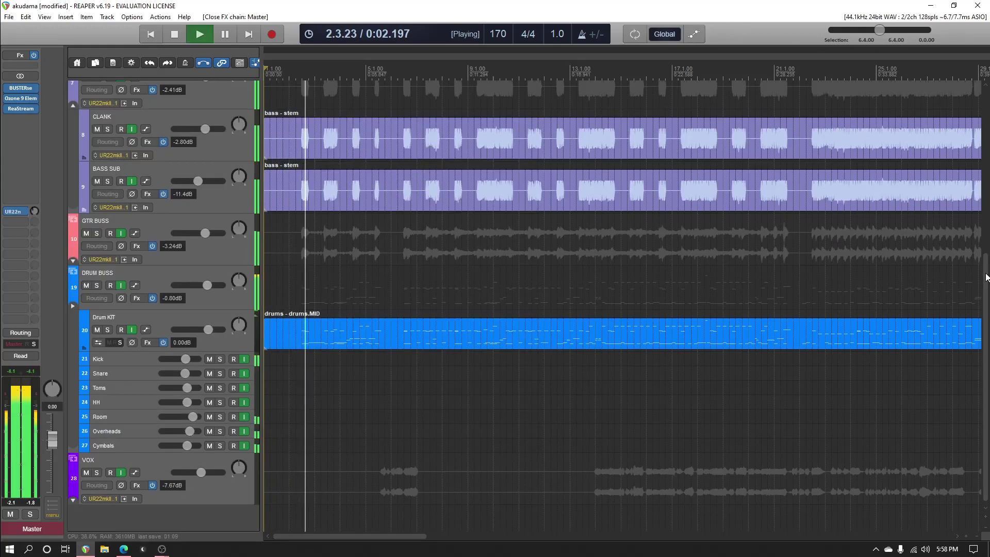
{"action": "mouse_move", "coordinate": [987, 277]}
{"action": "left_mouse_down"}
{"action": "mouse_move", "coordinate": [986, 166]}
{"action": "mouse_move", "coordinate": [987, 204]}
{"action": "left_mouse_up"}
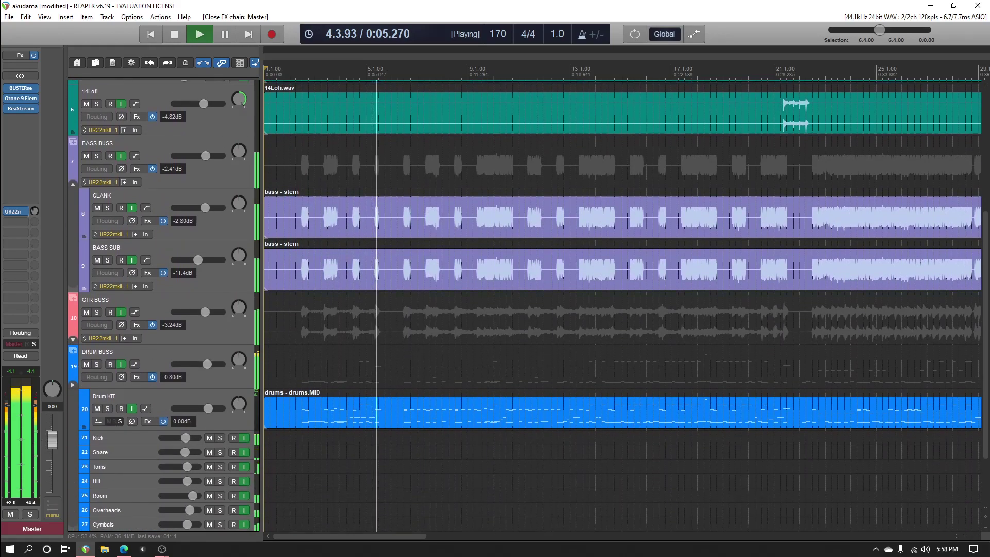
{"action": "scroll", "coordinate": [155, 371], "scroll_direction": "down", "scroll_amount": 2}
Collapse the DRUM BUSS folder so the Kick, Snare and other drum tracks are hidden
{"action": "left_click", "coordinate": [73, 369]}
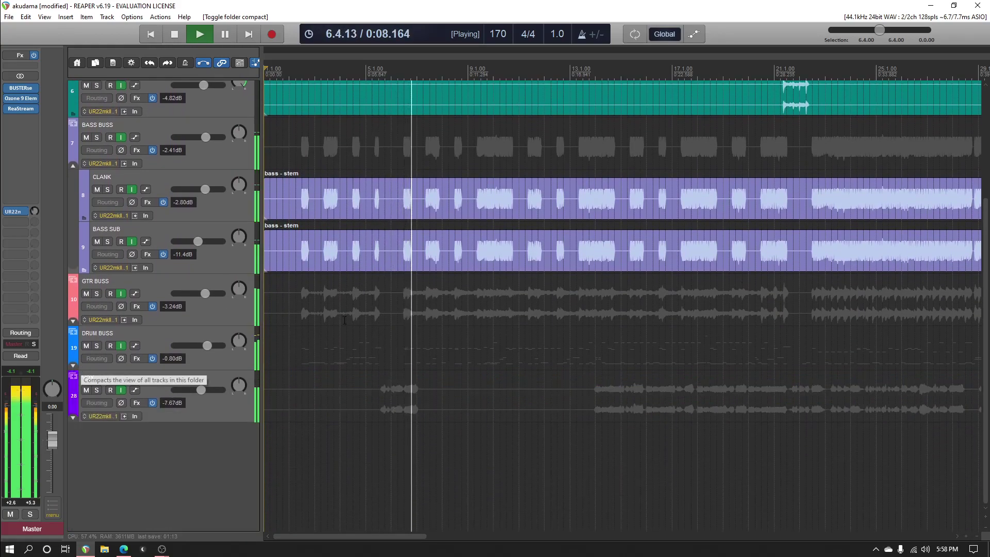
{"action": "scroll", "coordinate": [74, 370], "scroll_direction": "up", "scroll_amount": 2}
{"action": "scroll", "coordinate": [74, 370], "scroll_direction": "up", "scroll_amount": 2}
{"action": "scroll", "coordinate": [528, 307], "scroll_direction": "up", "scroll_amount": 1}
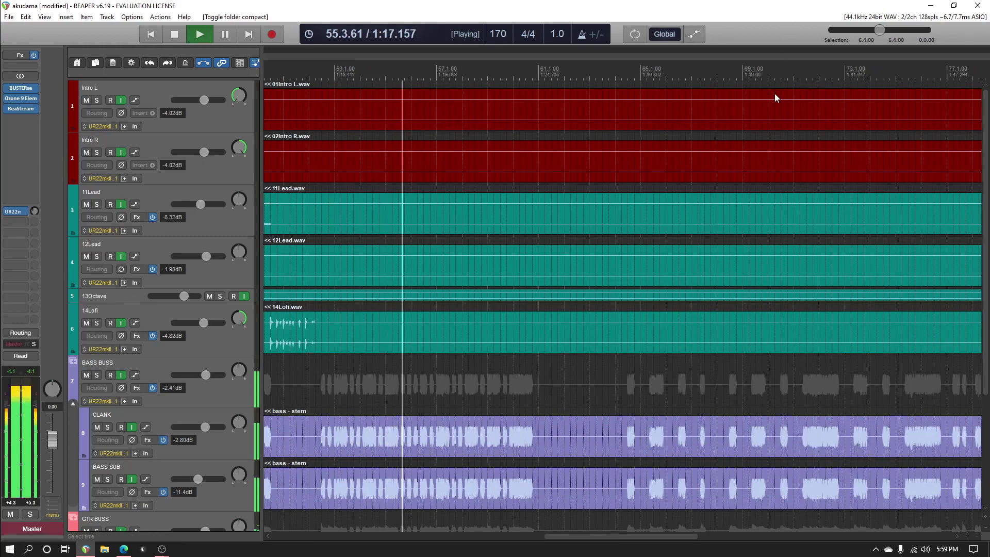
{"action": "scroll", "coordinate": [775, 94], "scroll_direction": "down", "scroll_amount": 3}
{"action": "left_click_drag", "start_coordinate": [662, 539], "coordinate": [735, 537]}
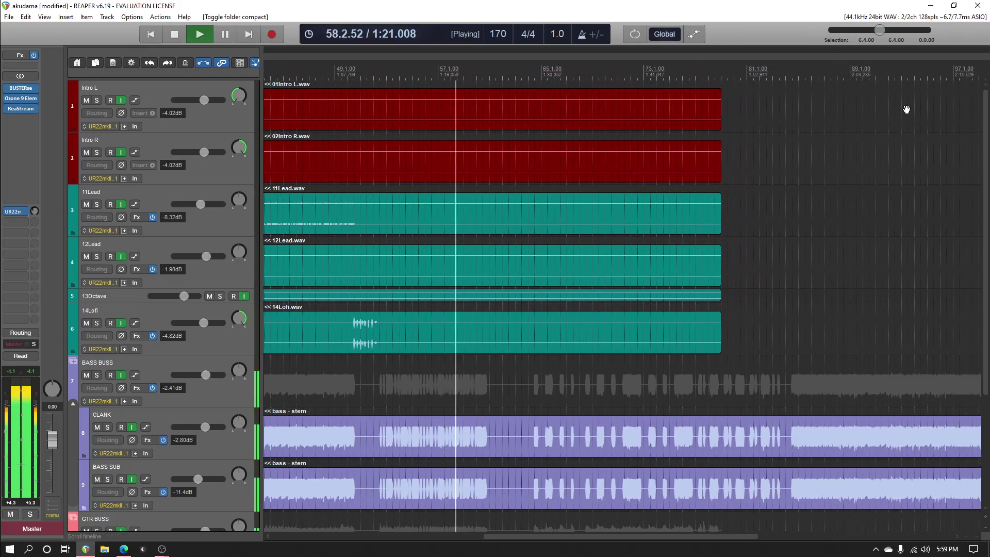
{"action": "scroll", "coordinate": [984, 209], "scroll_direction": "down", "scroll_amount": 3}
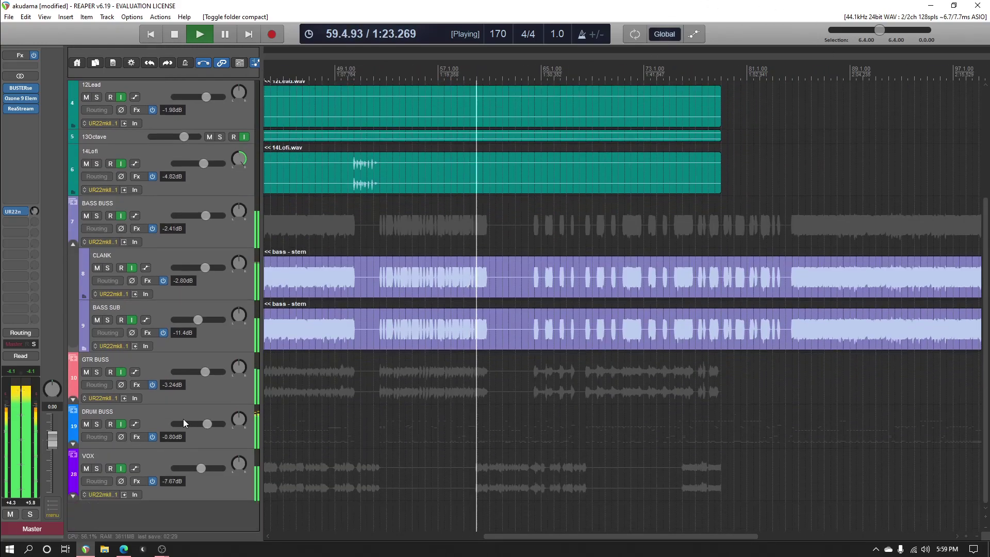
Expand the GTR BUSS folder to reveal the guitar tracks from Rhythm GTR L to the Chorus guitars
{"action": "left_click", "coordinate": [71, 399]}
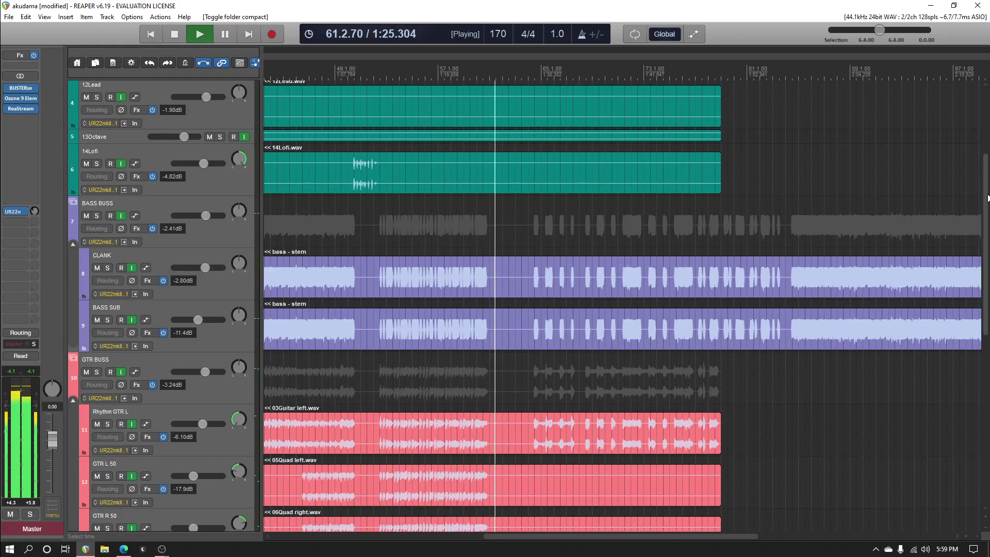
{"action": "scroll", "coordinate": [71, 399], "scroll_direction": "down", "scroll_amount": 3}
{"action": "scroll", "coordinate": [950, 152], "scroll_direction": "down", "scroll_amount": 3}
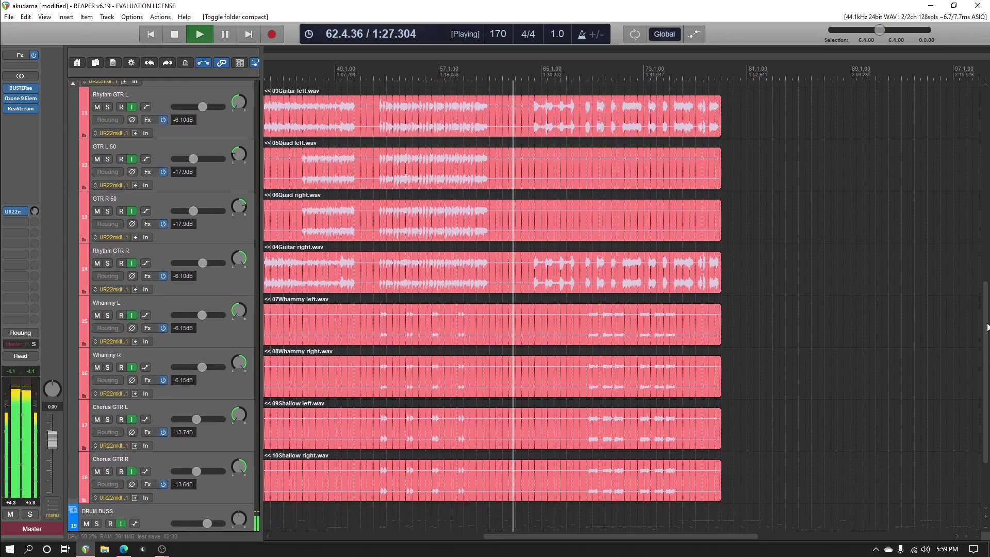